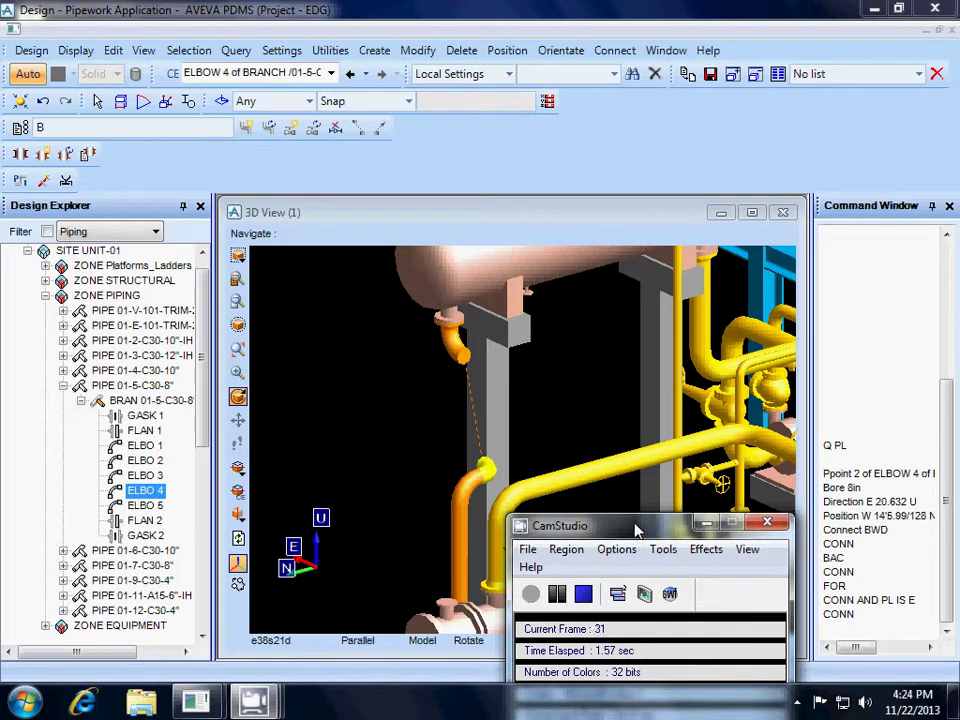
Compare elbow 4 and elbow 5 by switching between them as current element and orbiting the view
{"action": "left_click_drag", "start_coordinate": [636, 530], "coordinate": [623, 674]}
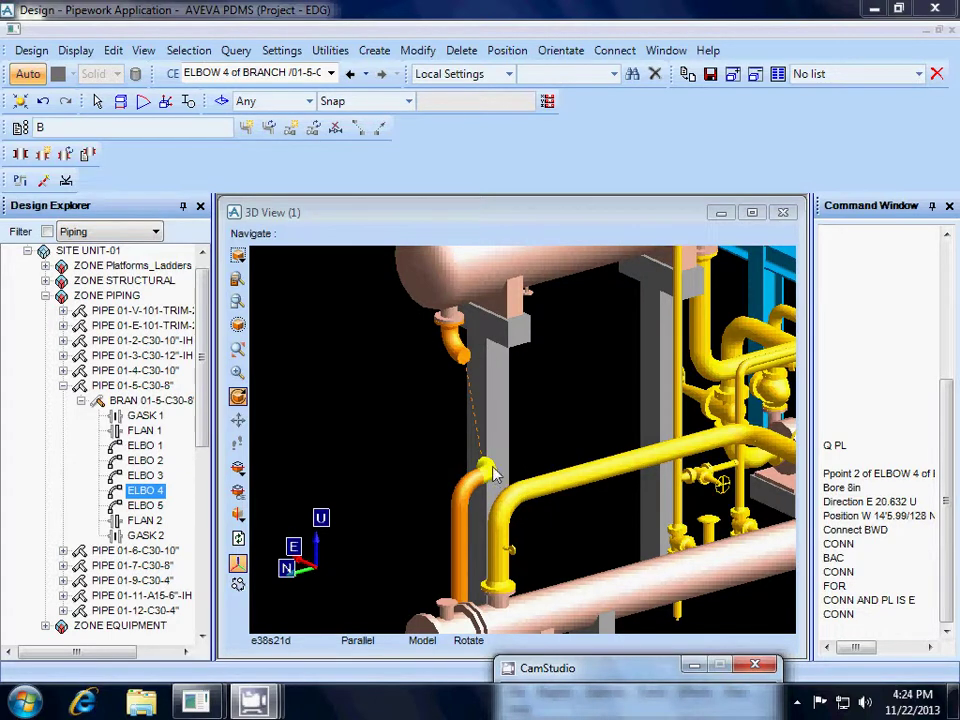
{"action": "mouse_move", "coordinate": [492, 476]}
{"action": "left_click", "coordinate": [148, 508]}
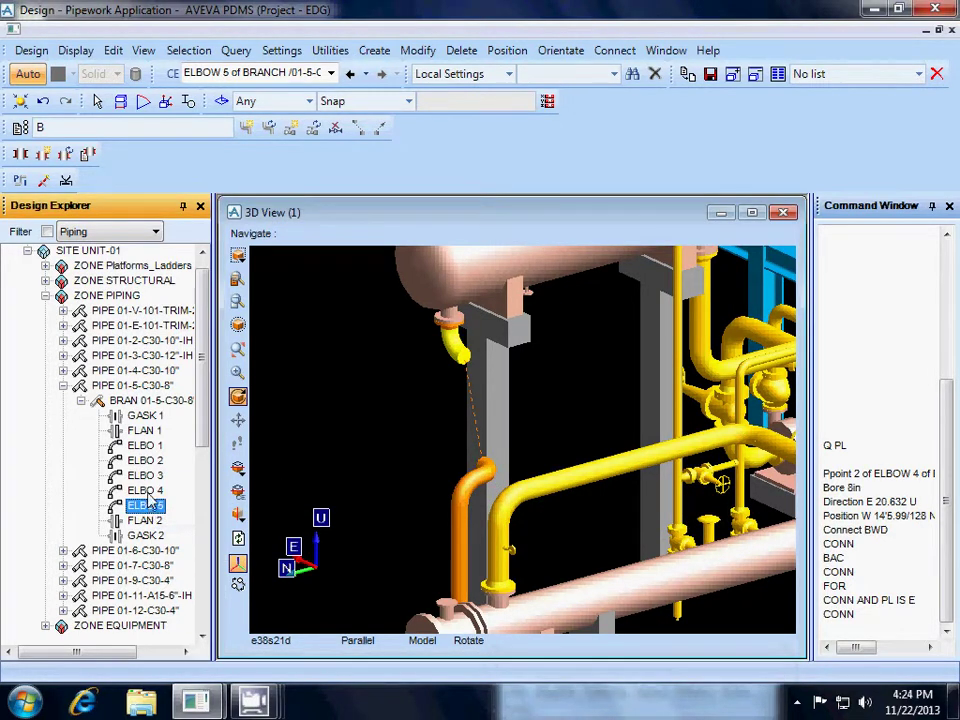
{"action": "left_click", "coordinate": [147, 491]}
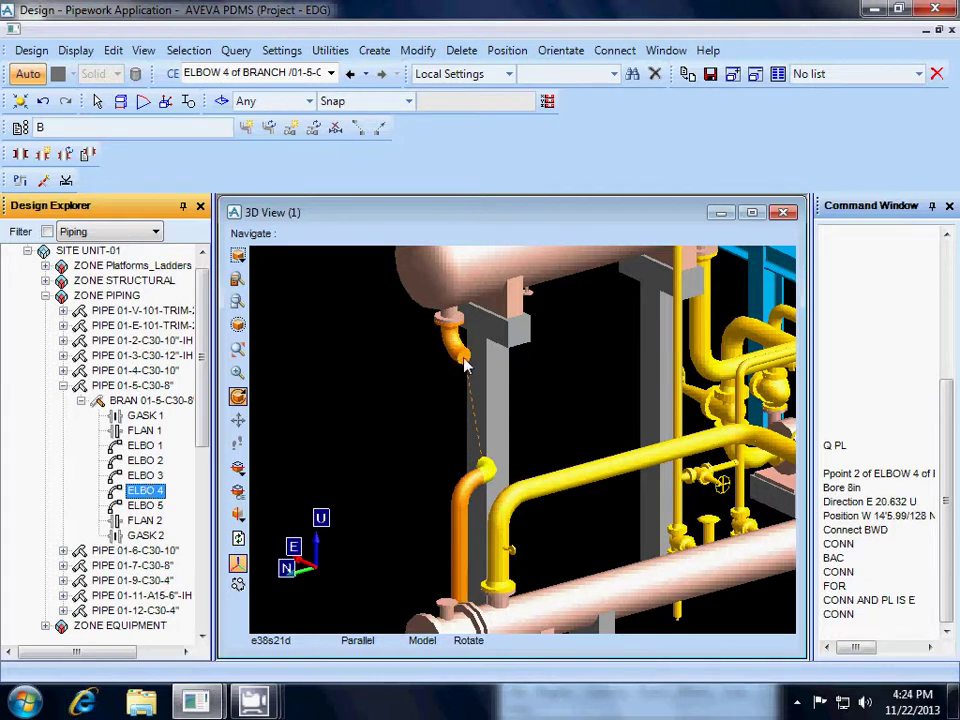
{"action": "left_click", "coordinate": [147, 506]}
{"action": "left_click", "coordinate": [148, 490]}
{"action": "left_click", "coordinate": [148, 506]}
{"action": "left_click", "coordinate": [148, 491]}
{"action": "left_click", "coordinate": [148, 506]}
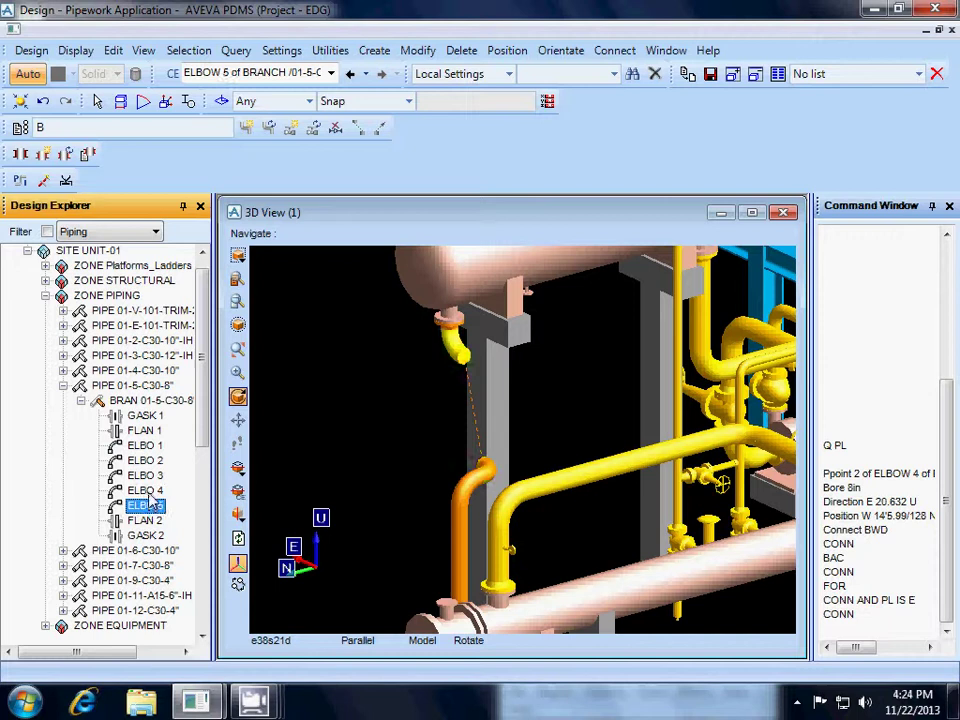
{"action": "left_click", "coordinate": [148, 491]}
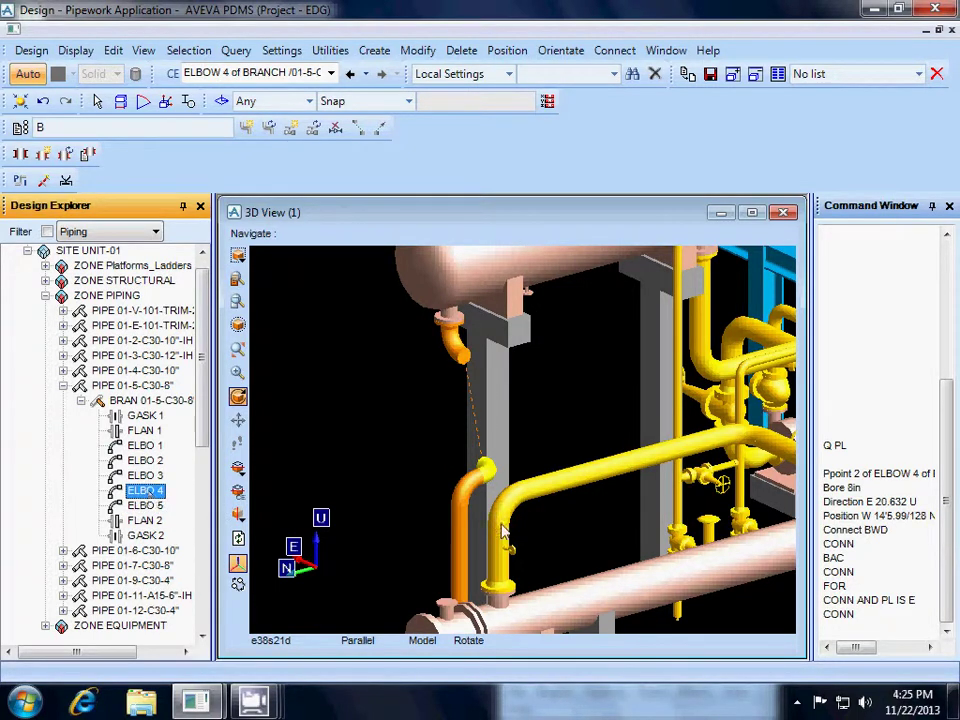
{"action": "middle_click_drag", "start_coordinate": [556, 501], "coordinate": [417, 476]}
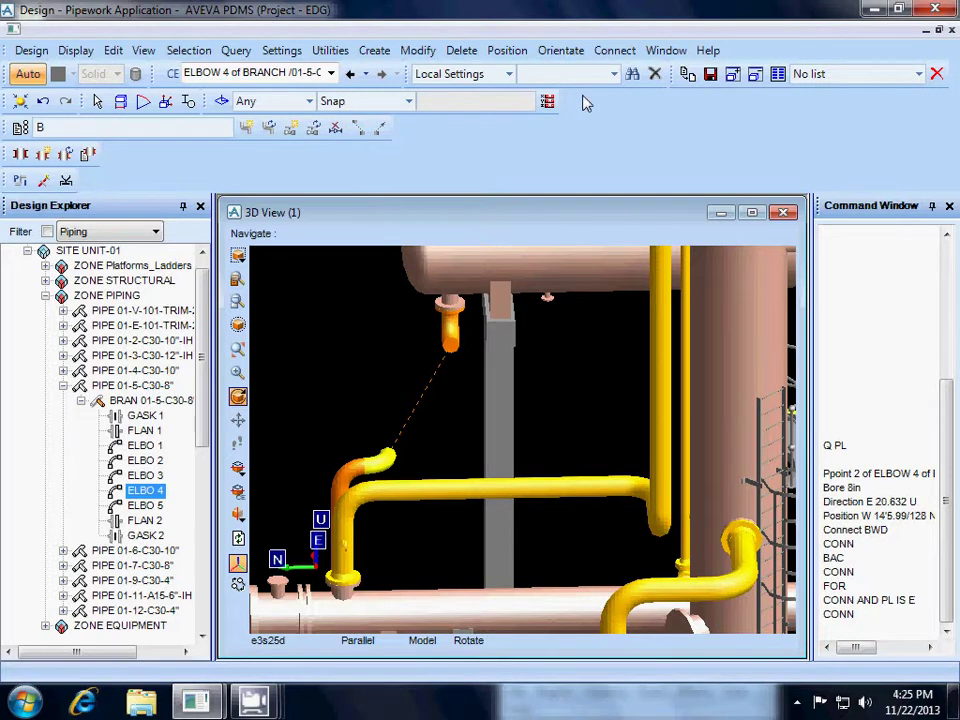
Position elbow 4 through the next component, with Through set to Next, and apply
{"action": "left_click", "coordinate": [508, 53]}
{"action": "mouse_move", "coordinate": [570, 178]}
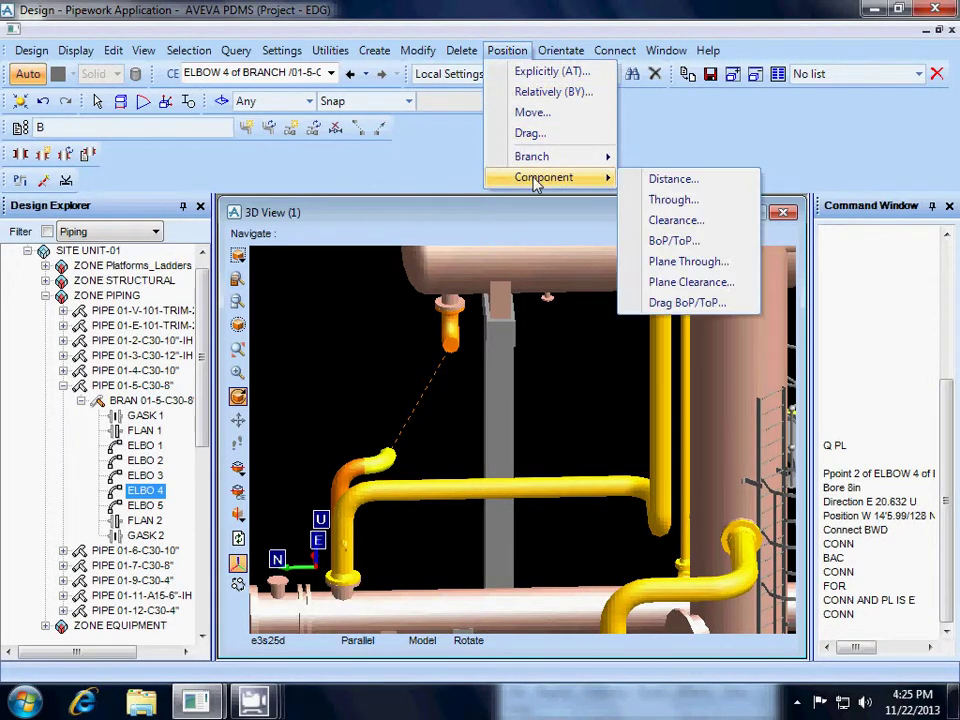
{"action": "left_click", "coordinate": [713, 207]}
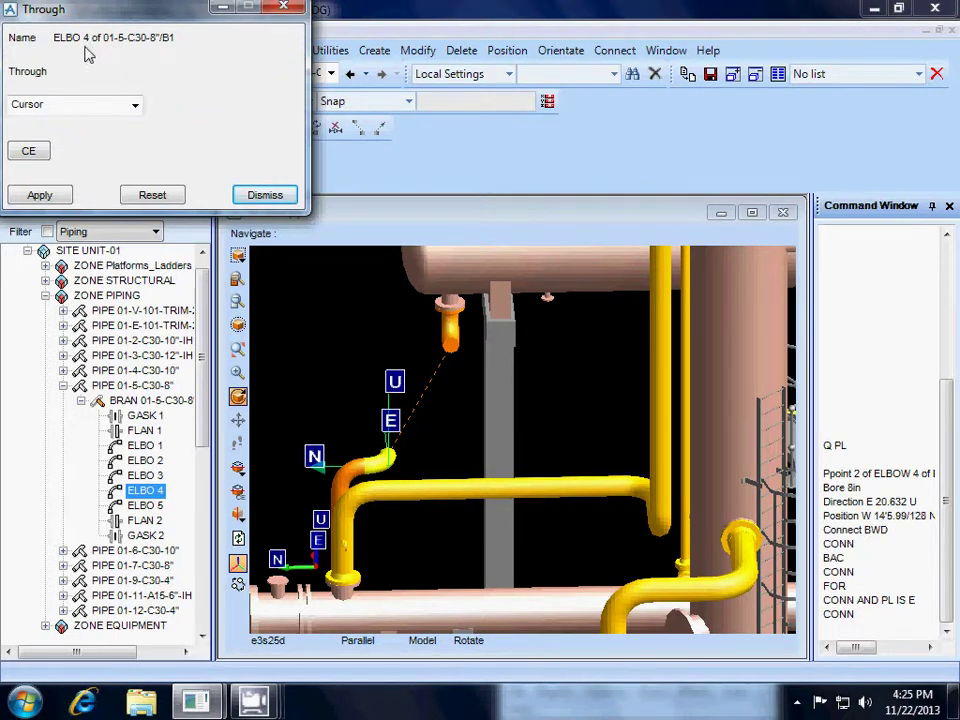
{"action": "left_click", "coordinate": [135, 108]}
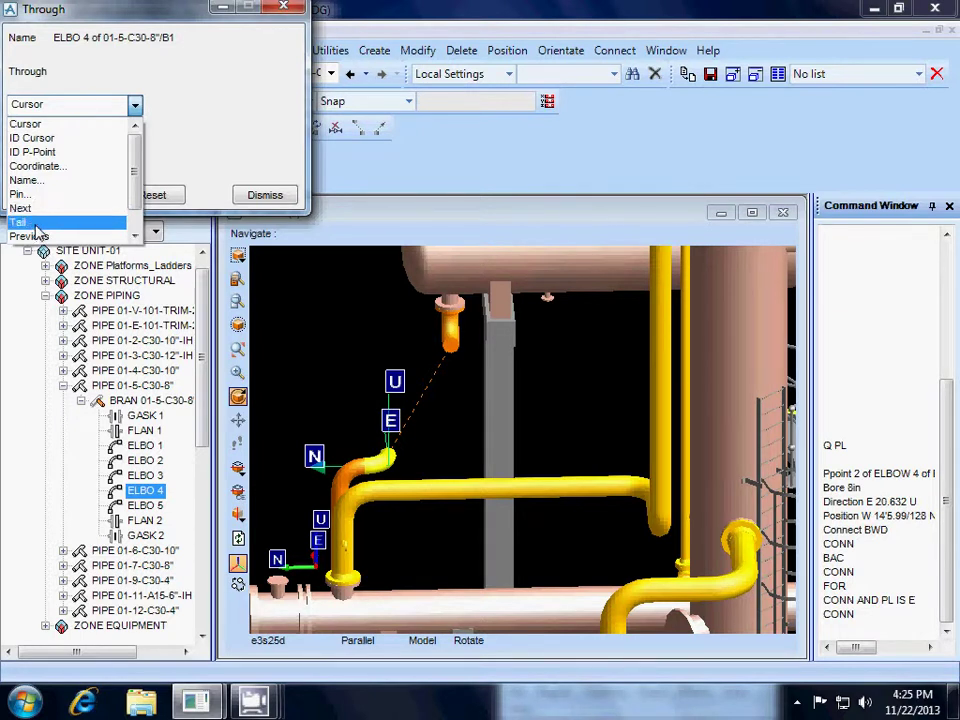
{"action": "scroll", "coordinate": [135, 215], "scroll_direction": "down", "scroll_amount": 1}
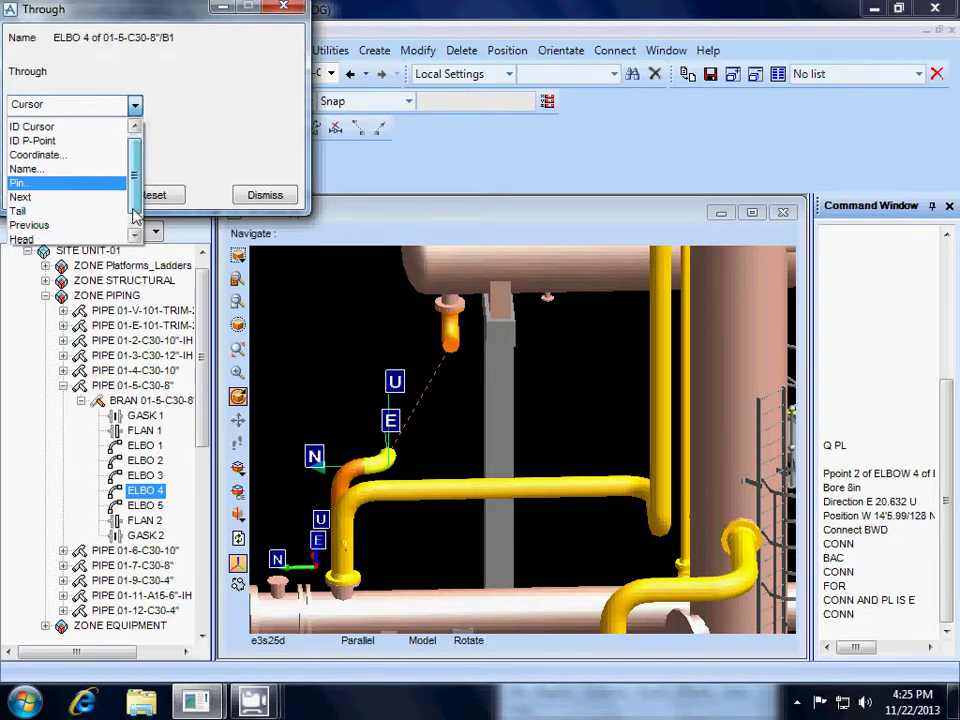
{"action": "scroll", "coordinate": [135, 215], "scroll_direction": "down", "scroll_amount": 1}
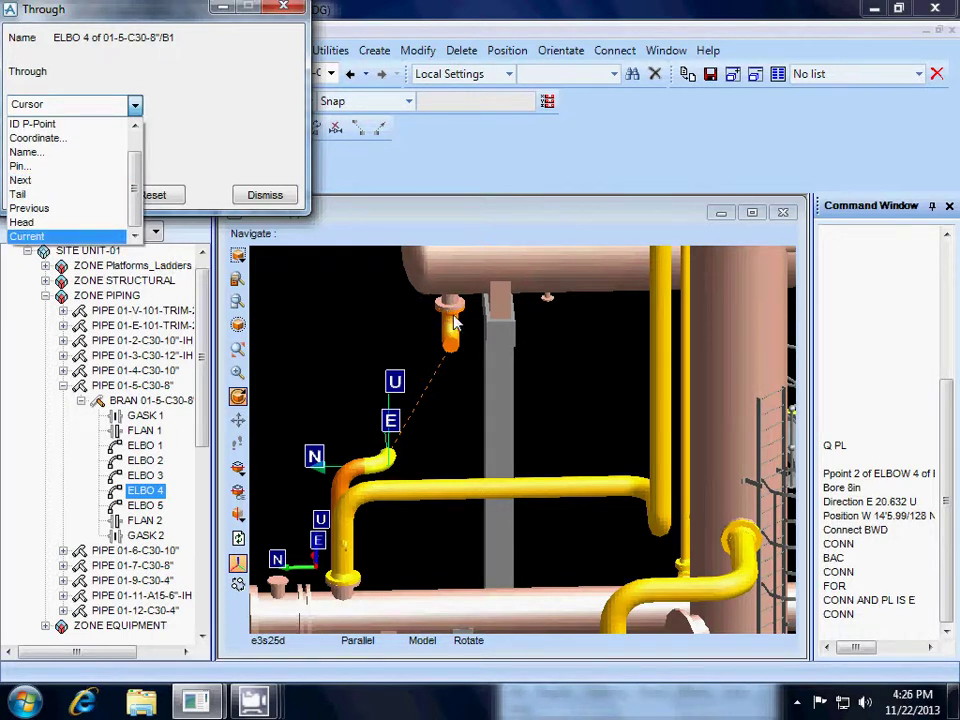
{"action": "left_click", "coordinate": [36, 182]}
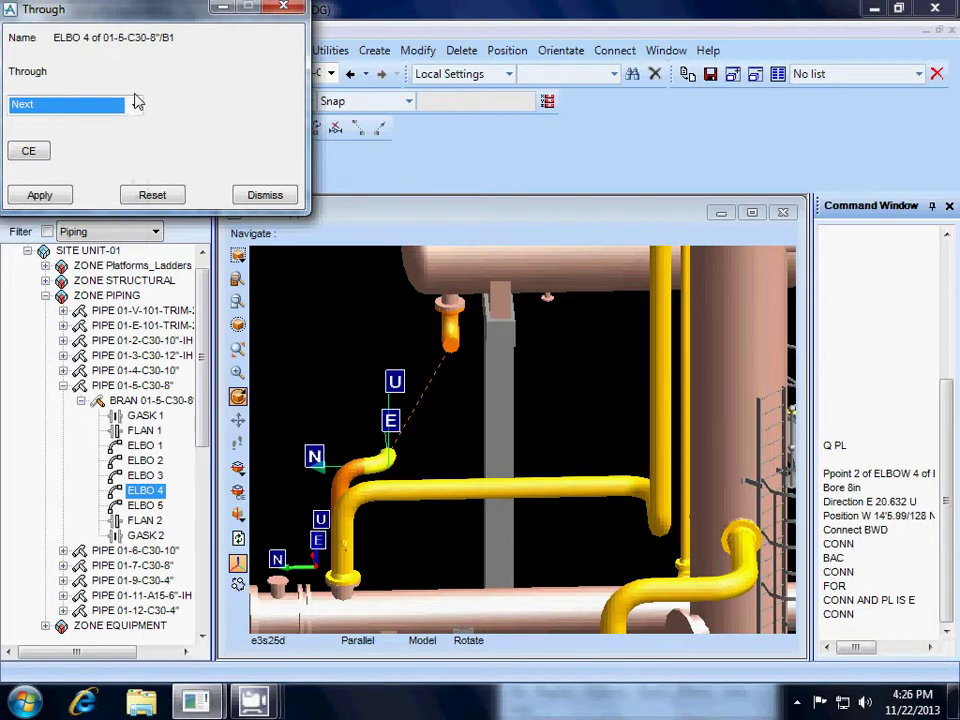
{"action": "left_click", "coordinate": [66, 197]}
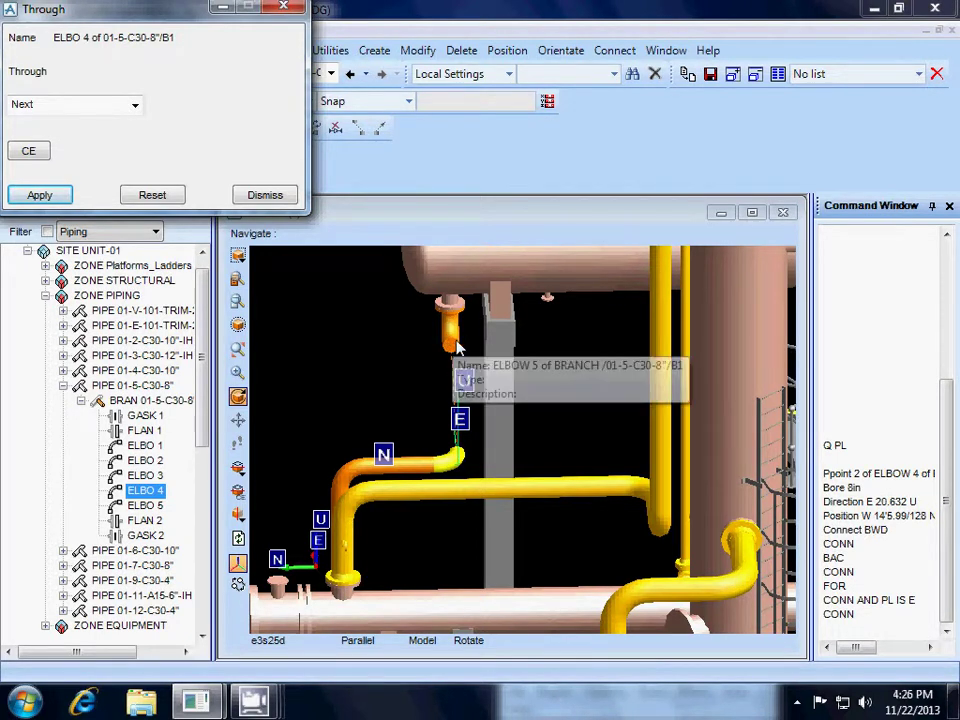
Change elbow 4's leave direction from E to U and apply it
{"action": "left_click", "coordinate": [280, 196]}
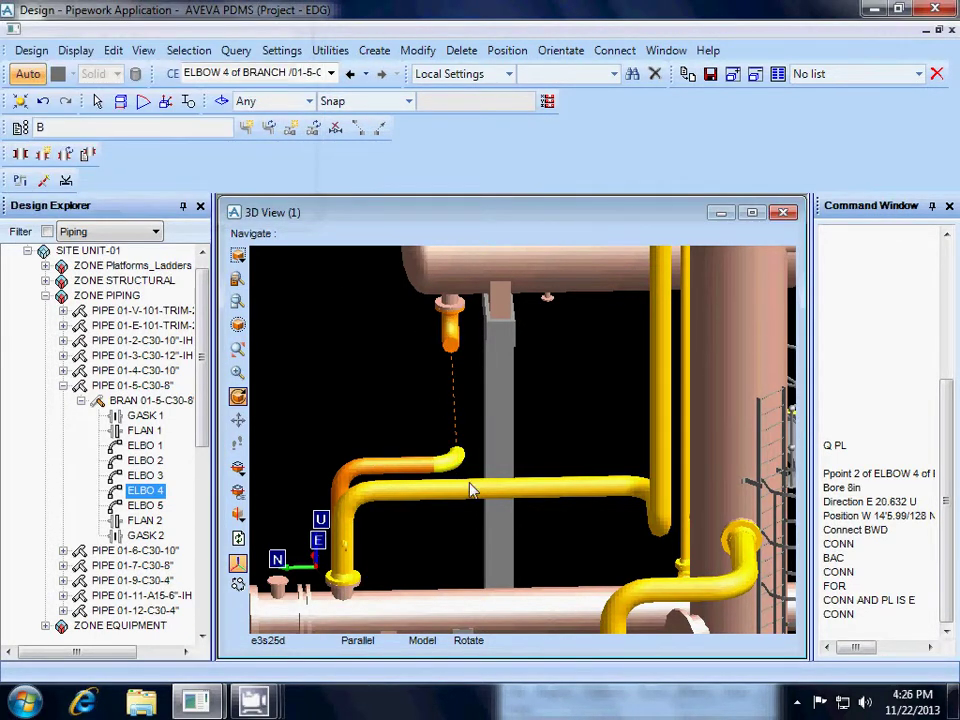
{"action": "middle_click_drag", "start_coordinate": [469, 486], "coordinate": [538, 484]}
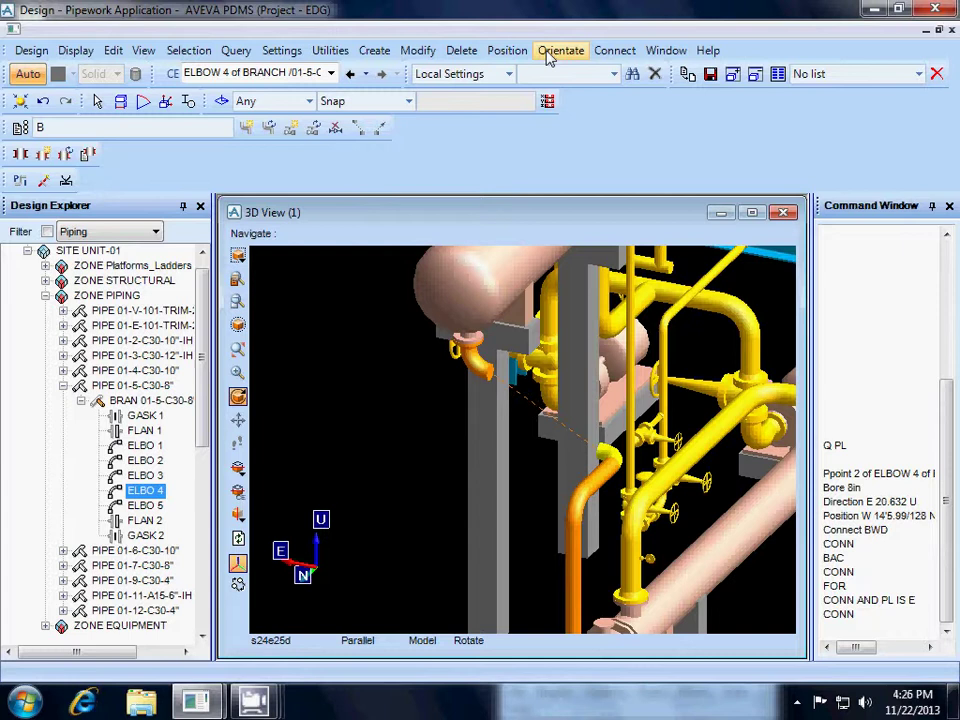
{"action": "left_click", "coordinate": [549, 52]}
{"action": "mouse_move", "coordinate": [580, 122]}
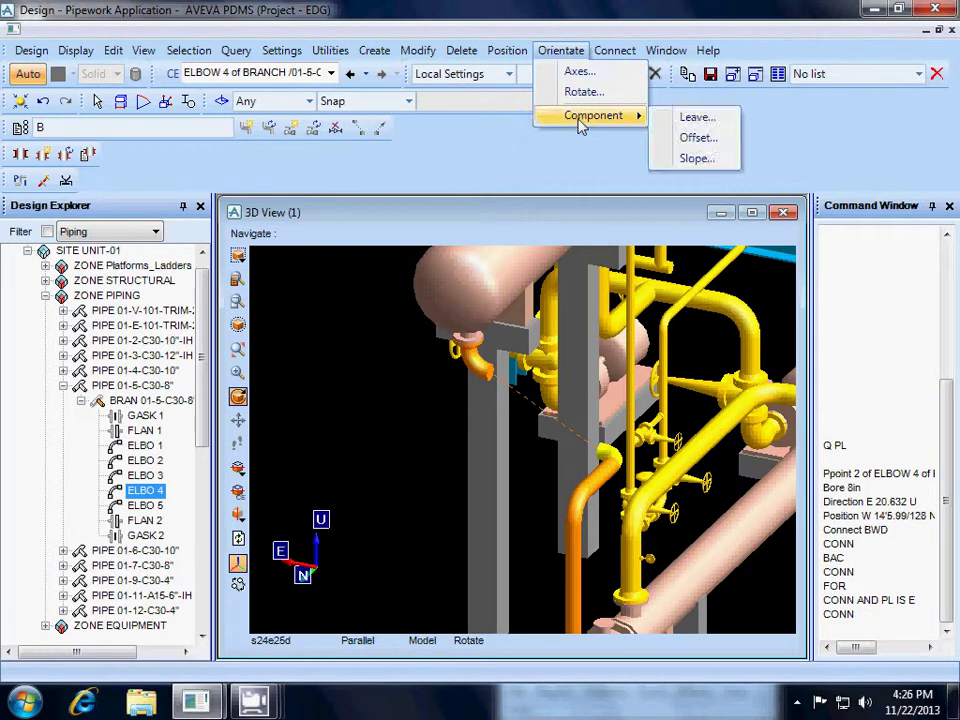
{"action": "left_click", "coordinate": [697, 118]}
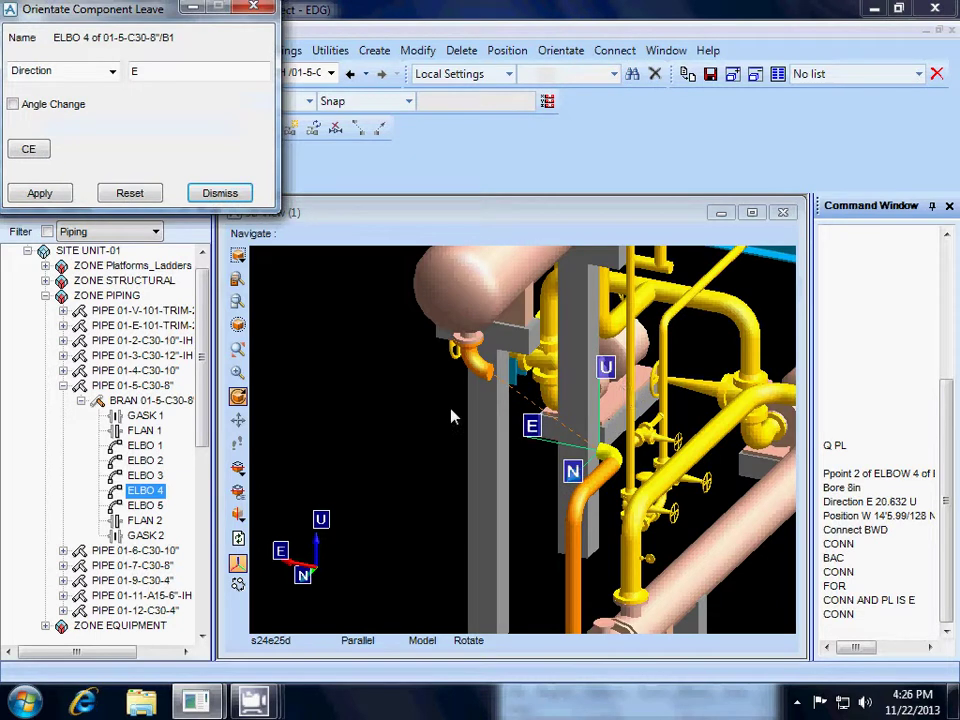
{"action": "left_click", "coordinate": [146, 68]}
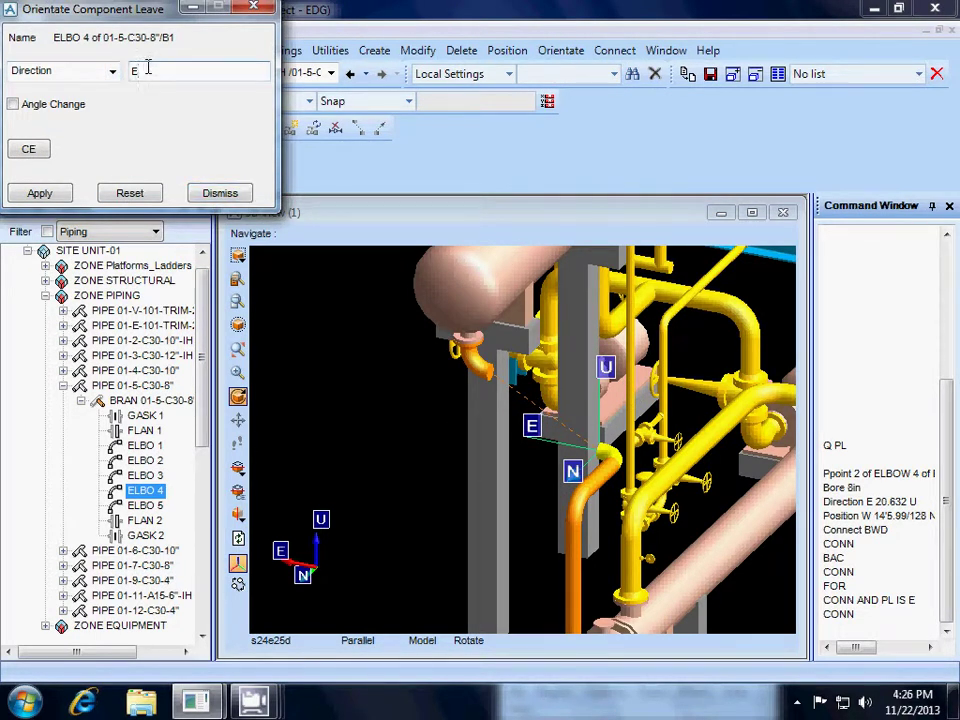
{"action": "key", "text": "BackSpace"}
{"action": "type", "text": "u"}
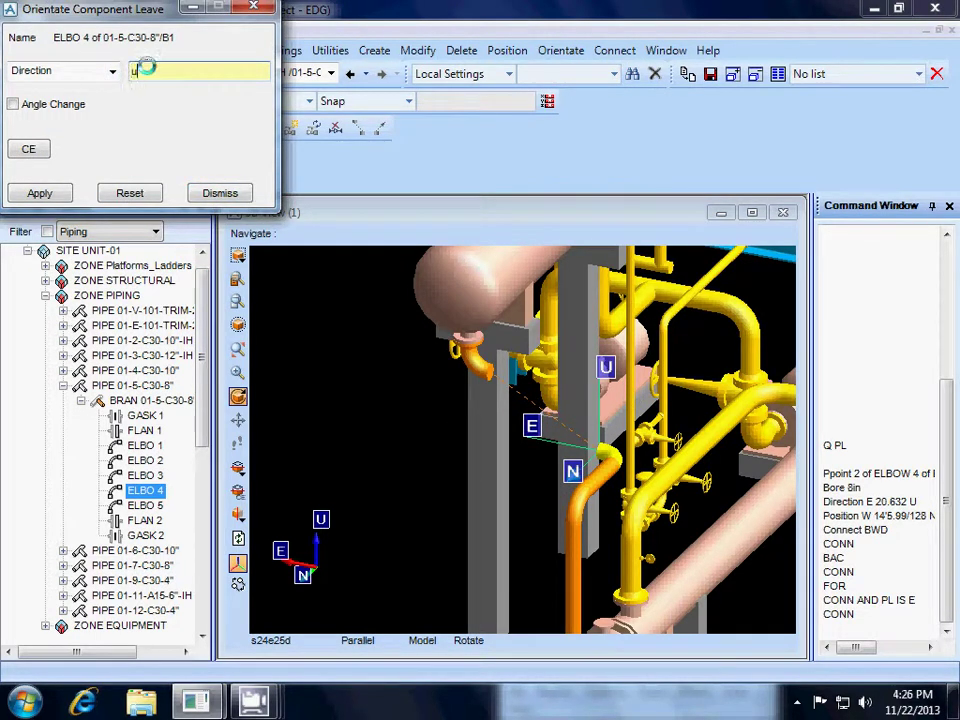
{"action": "left_click", "coordinate": [40, 194]}
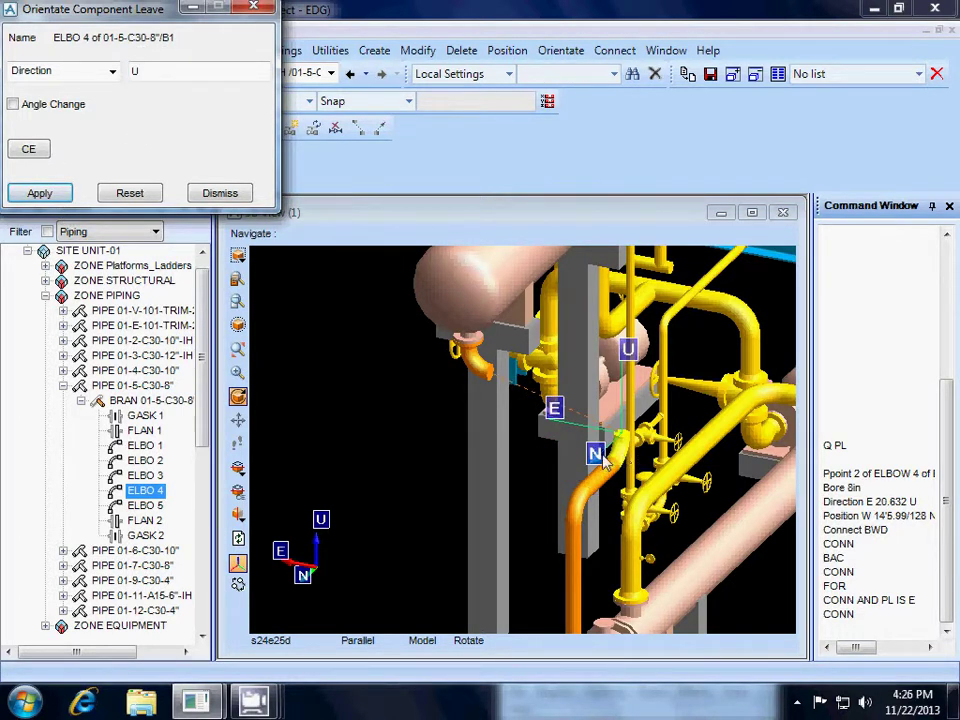
{"action": "left_click", "coordinate": [220, 194]}
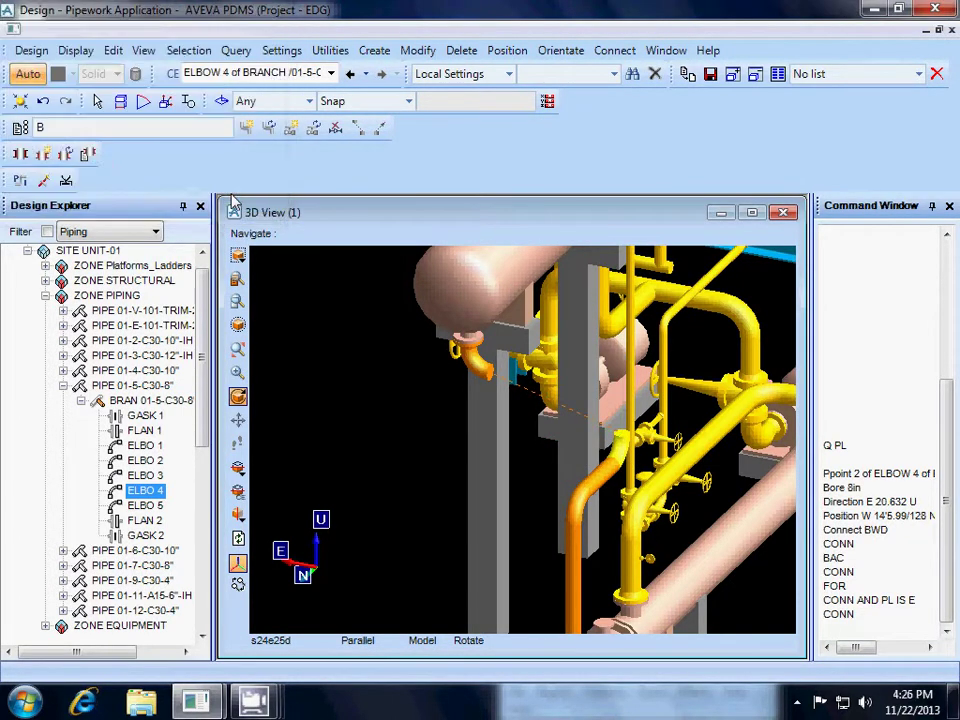
Create a new Elbow piping component after elbow 4 (listed as ELBO 5) and orbit to view it
{"action": "left_click", "coordinate": [377, 52]}
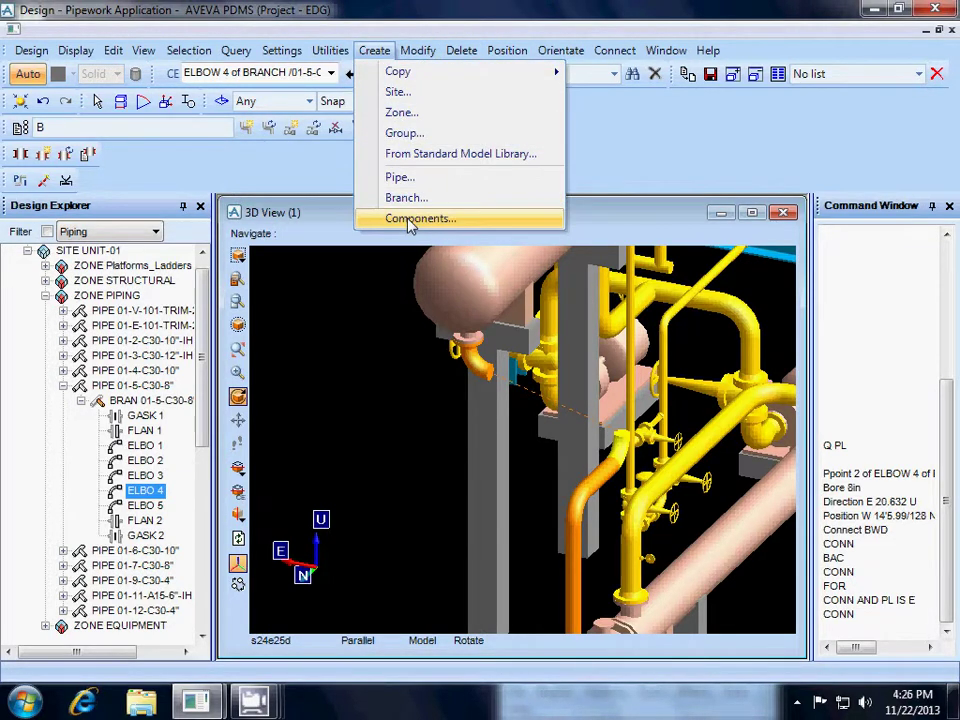
{"action": "left_click", "coordinate": [481, 228]}
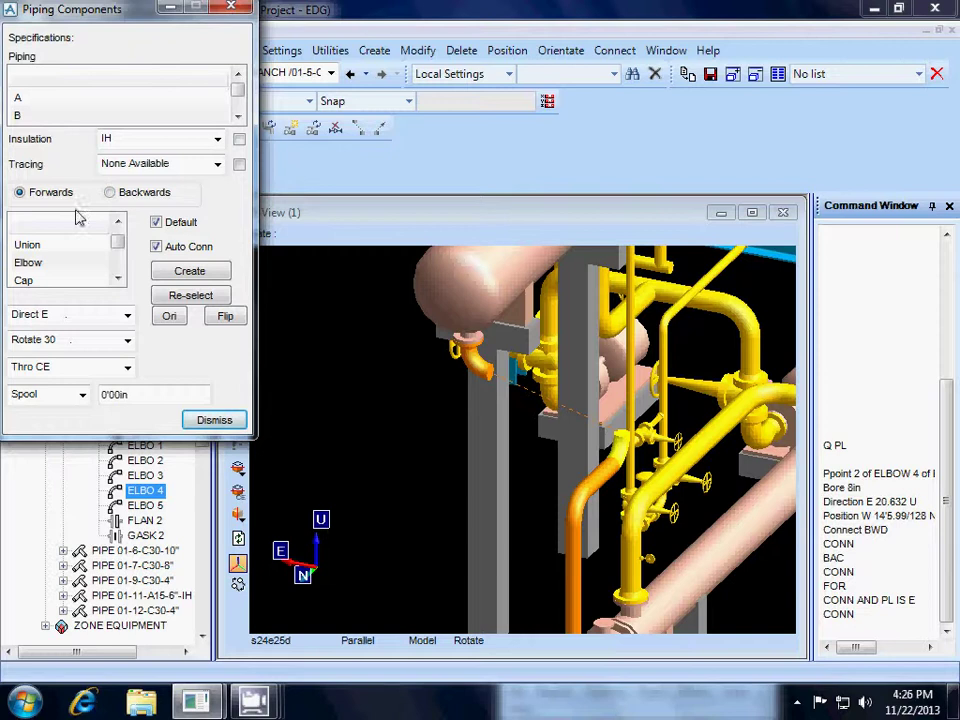
{"action": "left_click", "coordinate": [44, 263]}
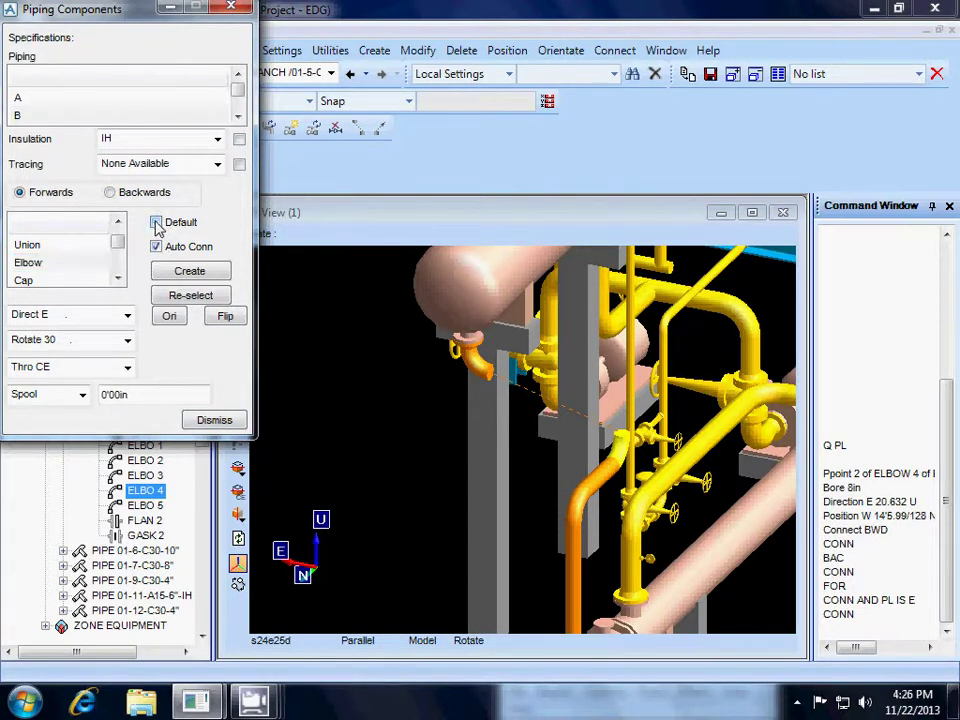
{"action": "left_click", "coordinate": [168, 277]}
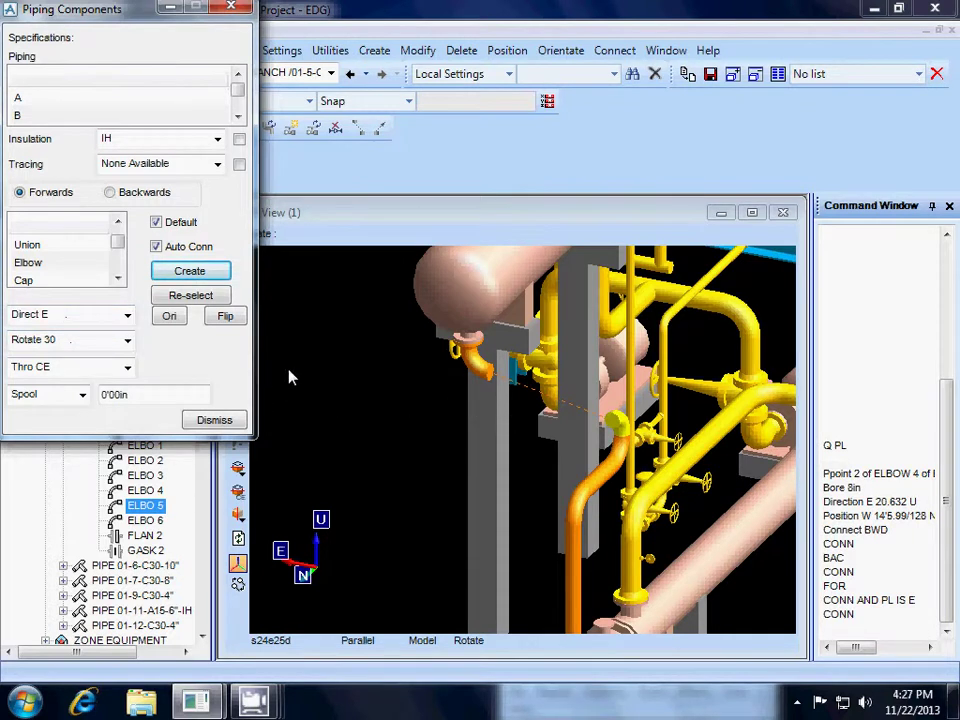
{"action": "middle_click_drag", "start_coordinate": [452, 418], "coordinate": [463, 426]}
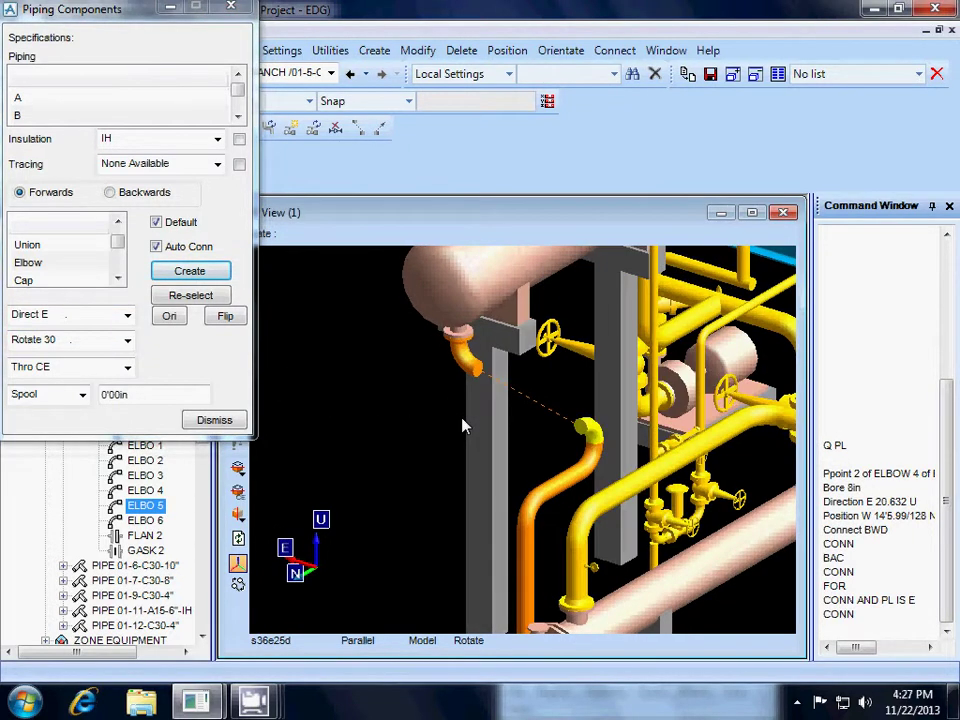
Keep the new elbow's direction at E, set it to Thro Next, and close the Piping Components dialog
{"action": "left_click", "coordinate": [127, 314]}
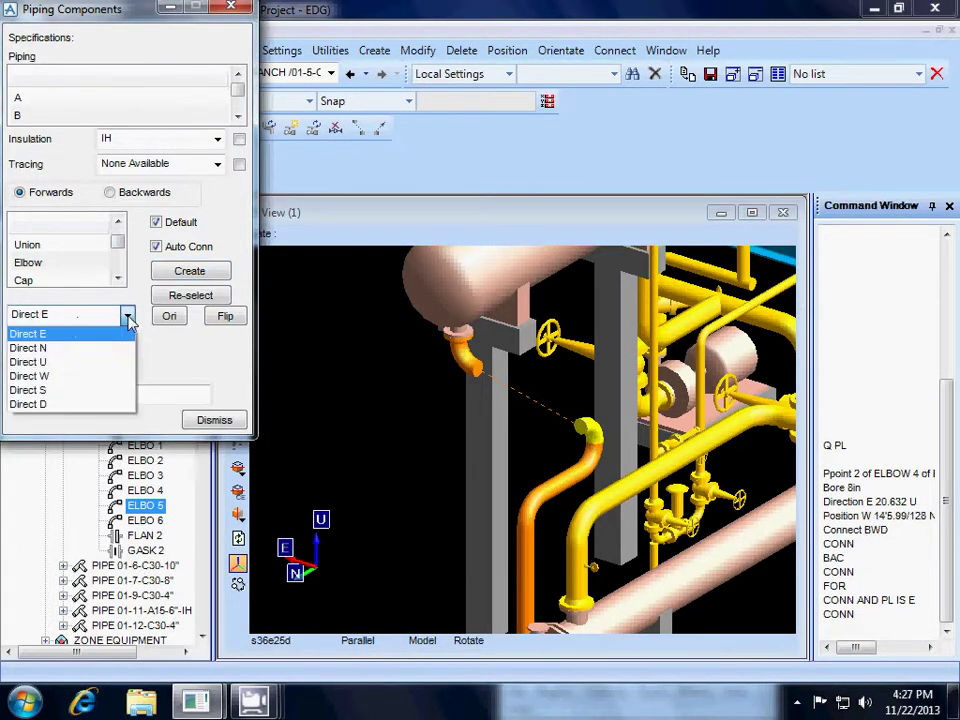
{"action": "left_click", "coordinate": [50, 333]}
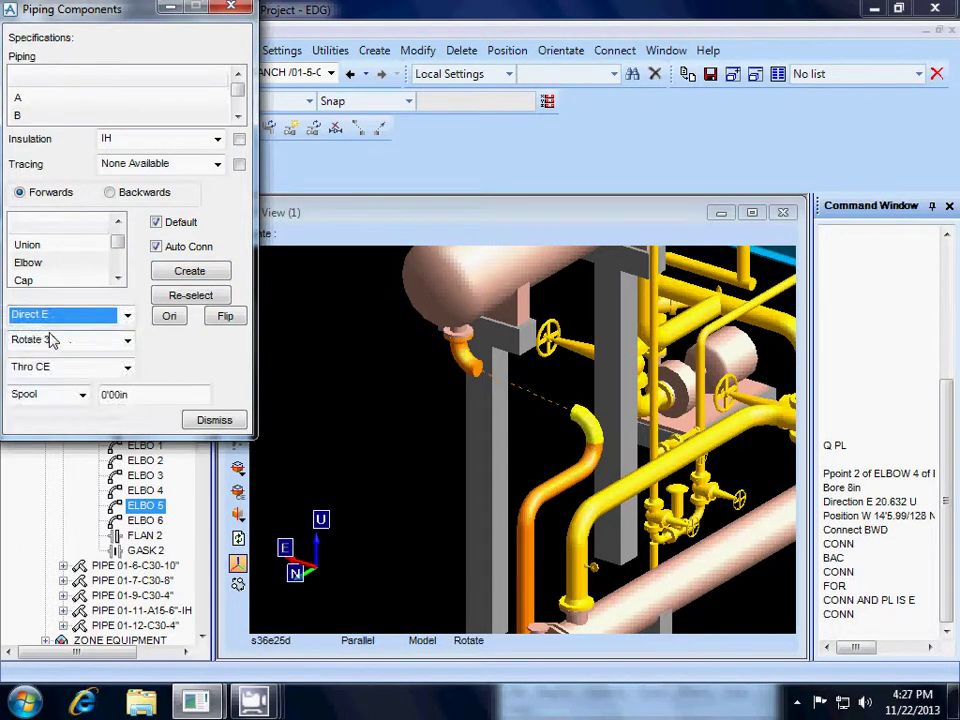
{"action": "left_click", "coordinate": [129, 370]}
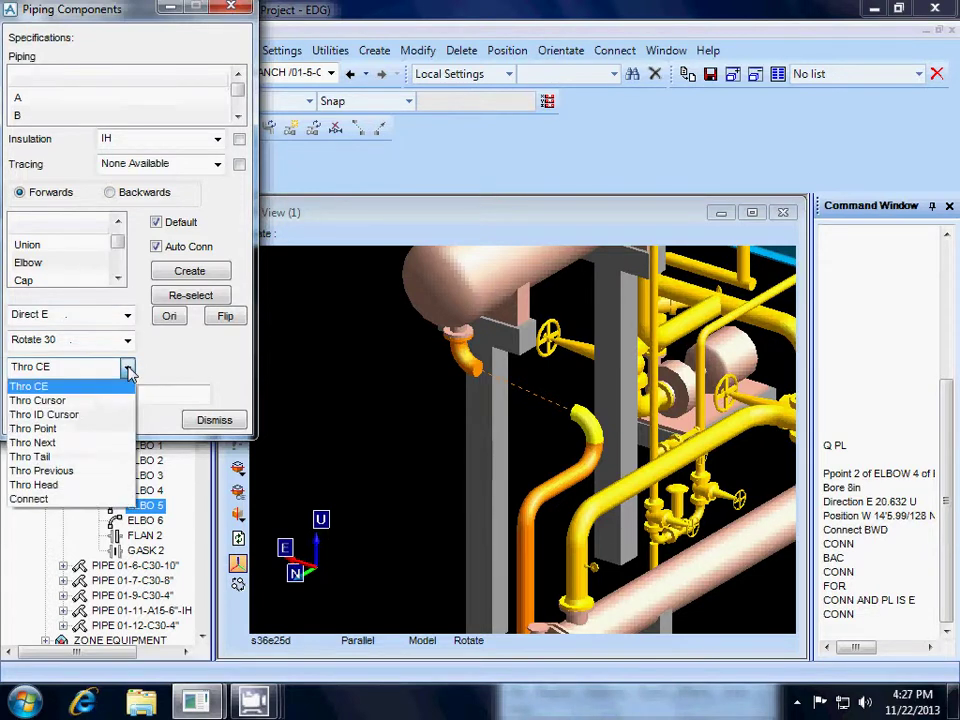
{"action": "left_click", "coordinate": [67, 449]}
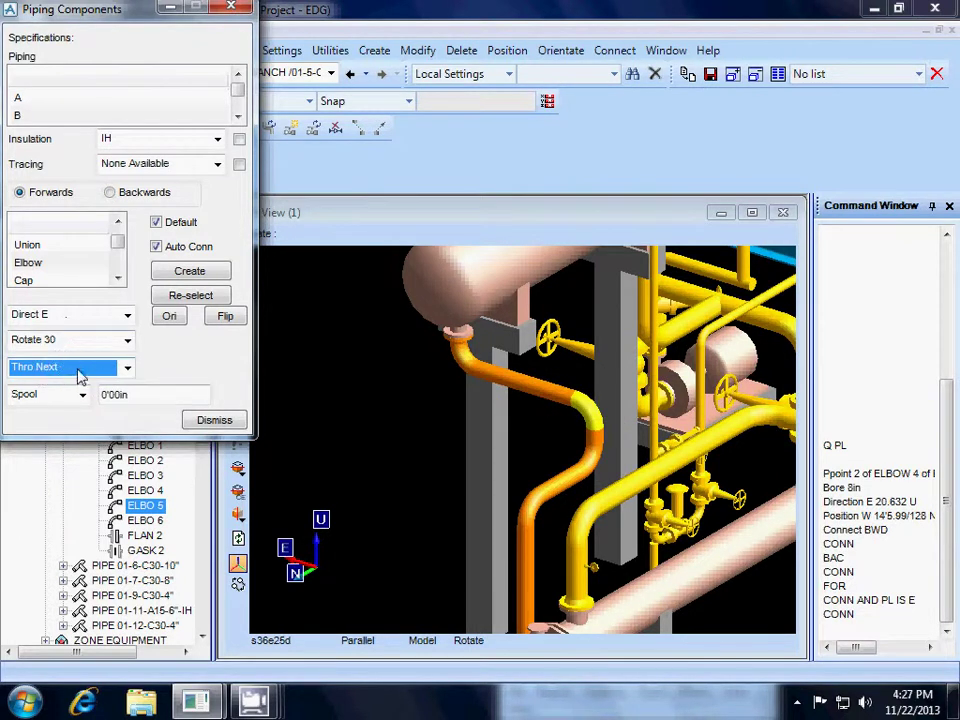
{"action": "left_click", "coordinate": [213, 421]}
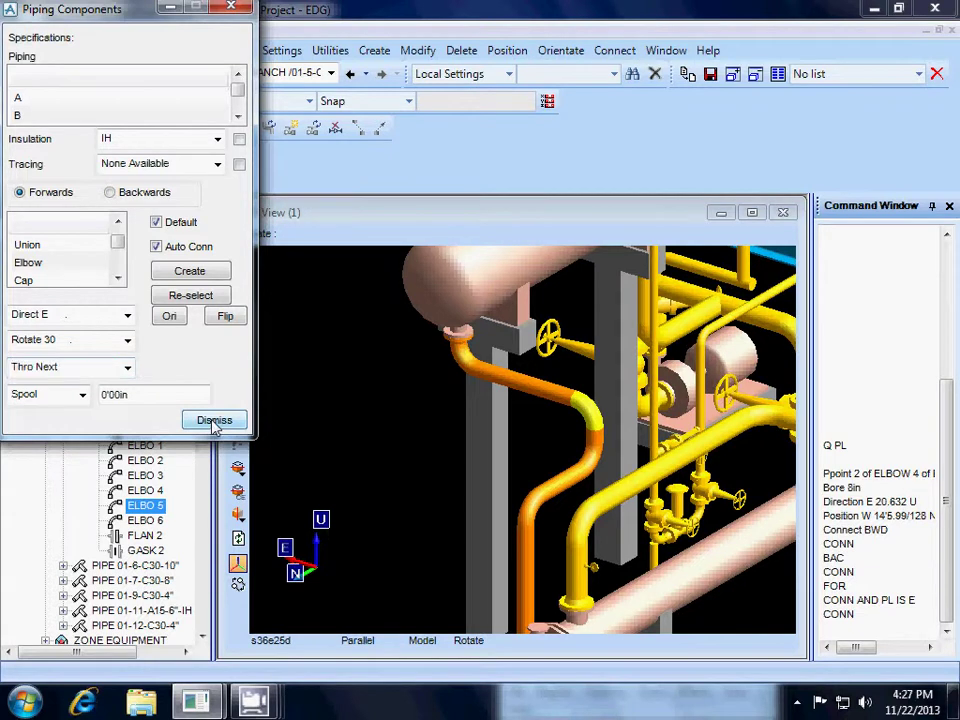
{"action": "left_click", "coordinate": [505, 52]}
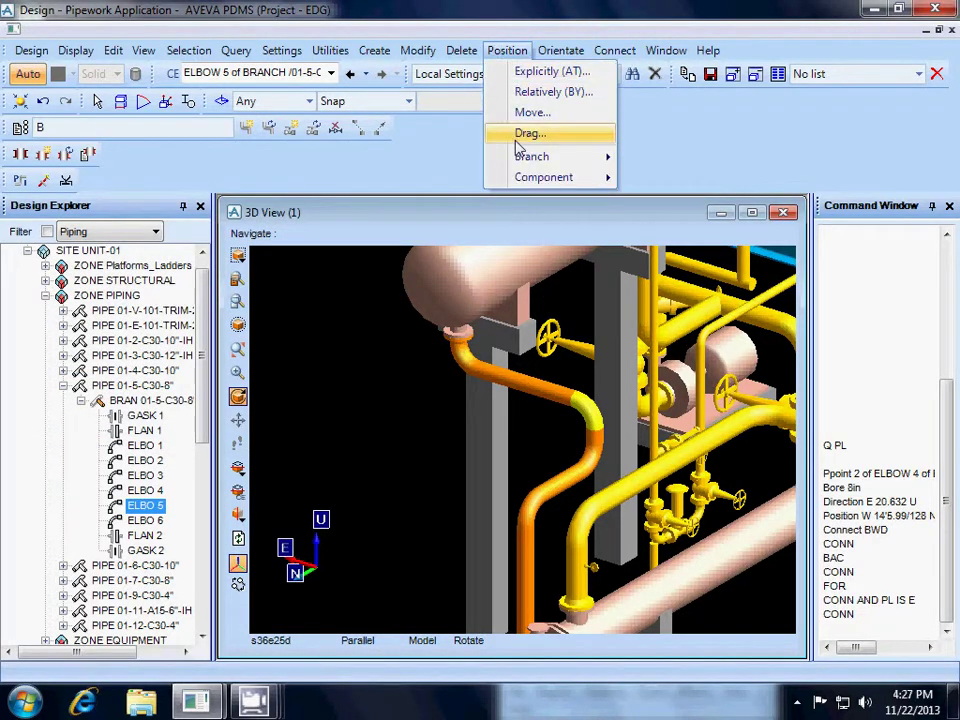
{"action": "mouse_move", "coordinate": [533, 180]}
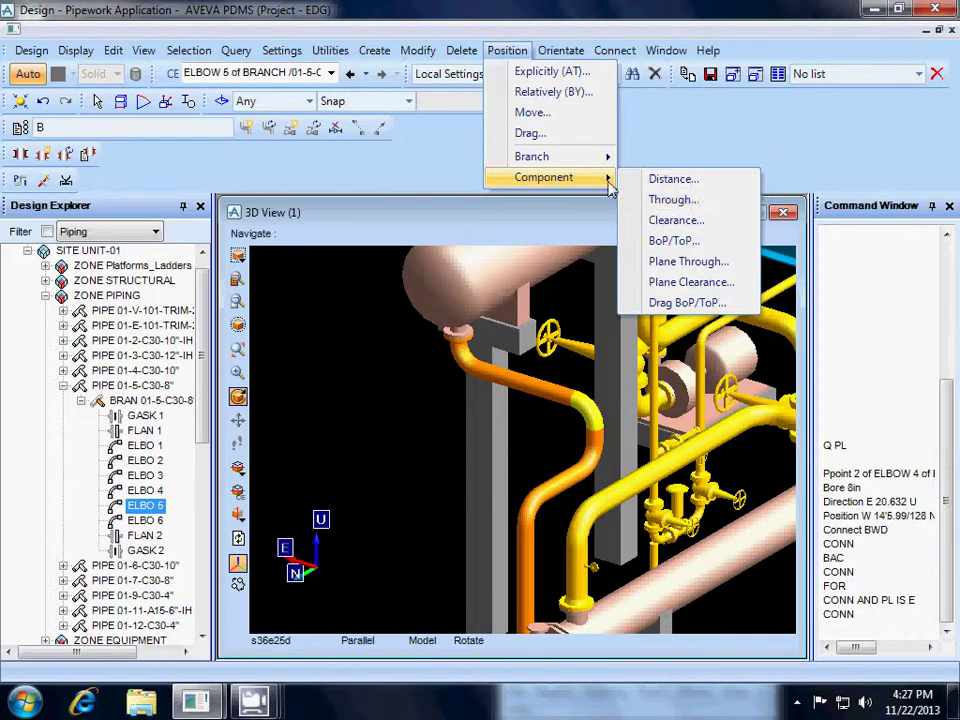
{"action": "left_click", "coordinate": [506, 52]}
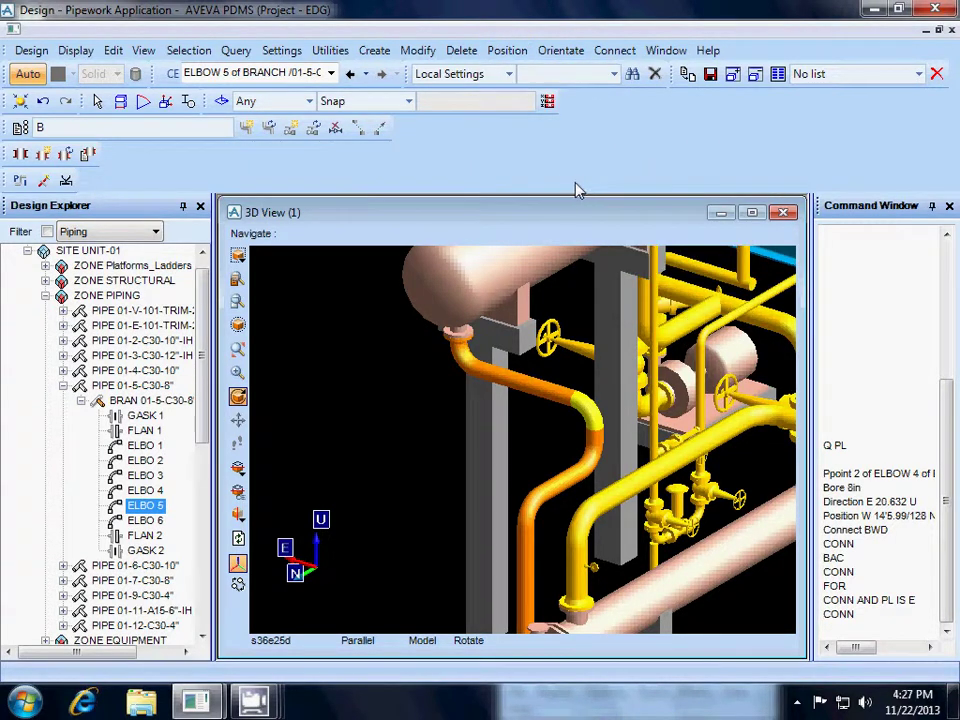